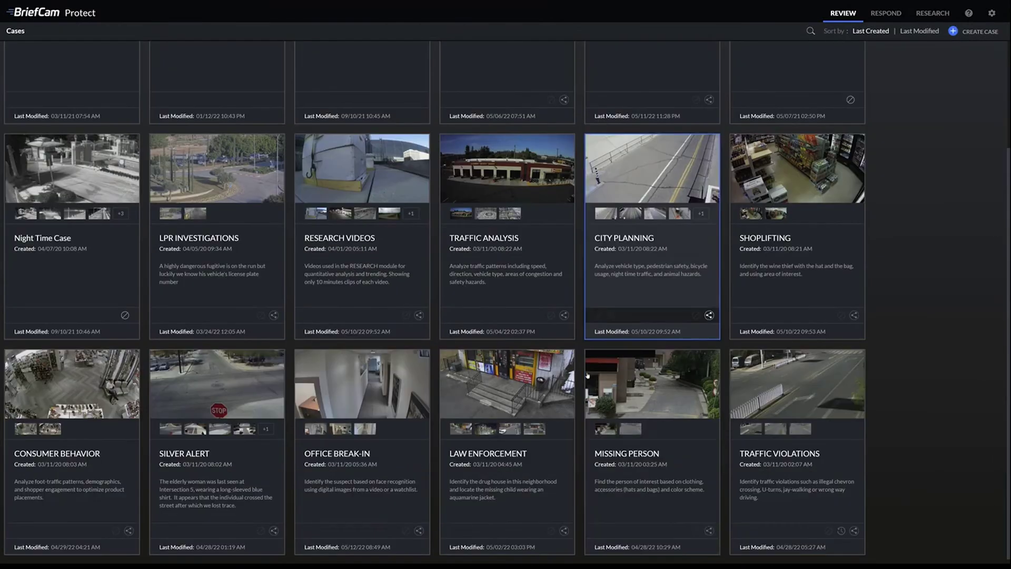
Open the Silver Alert case and bring up the Speed histogram for its 867 objects.
click(211, 388)
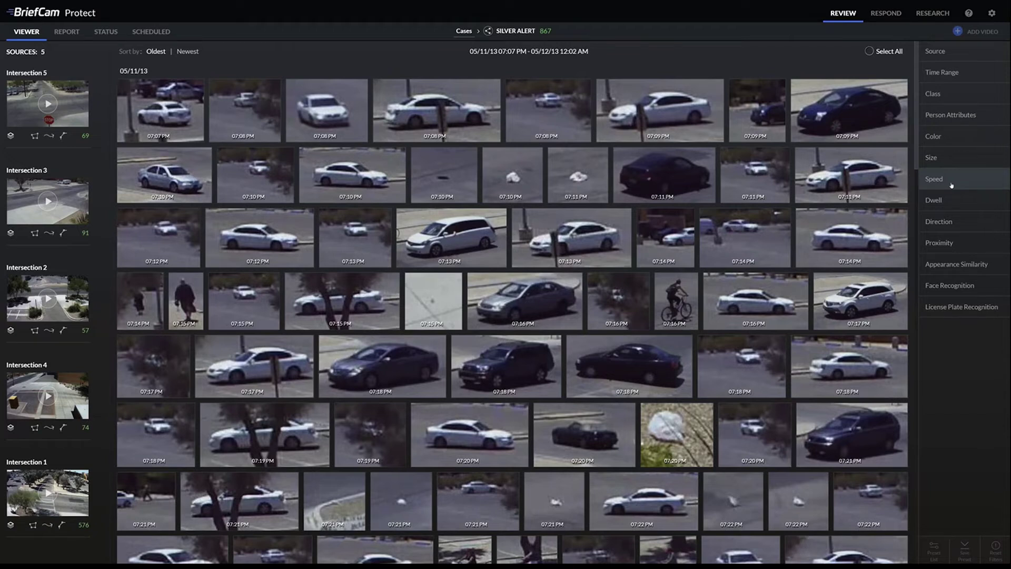
click(952, 185)
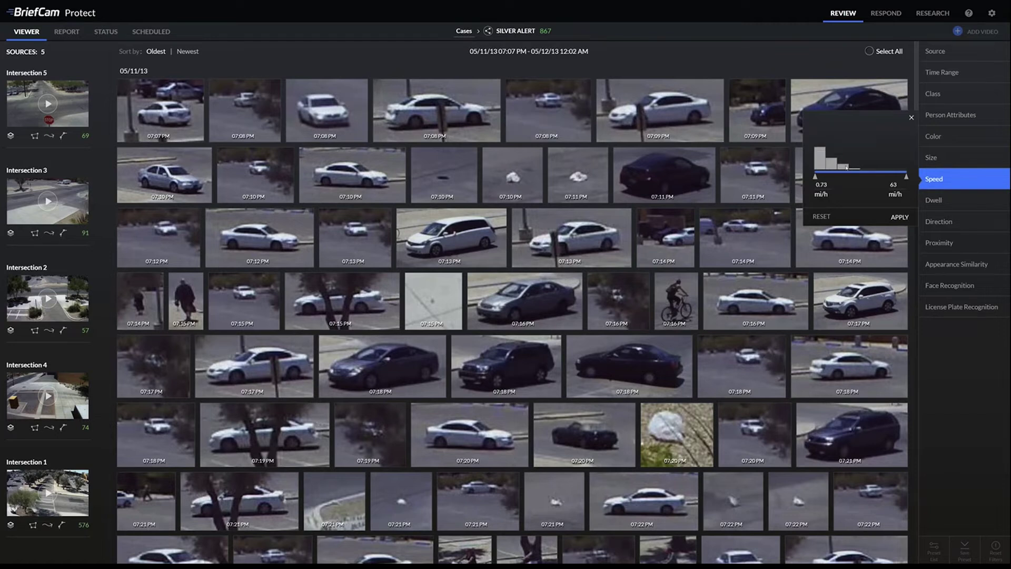
mouse_move(830, 164)
Raise the minimum speed to 29.33 mi/h and apply, leaving 13 of 867 objects.
drag(815, 178, 865, 179)
click(900, 218)
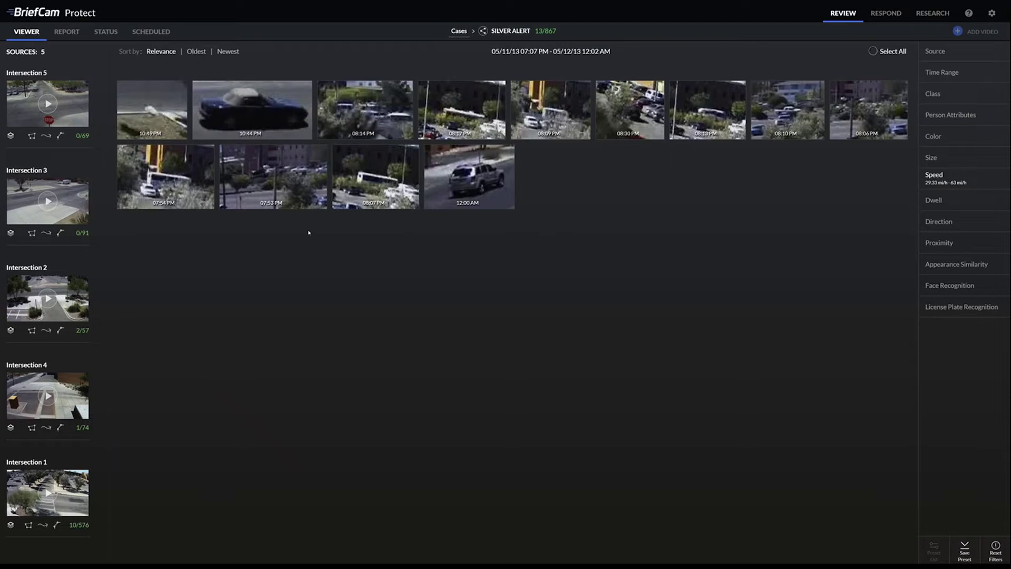
Play the 10:44 PM Intersection 2 event in the expanded event player.
mouse_move(252, 109)
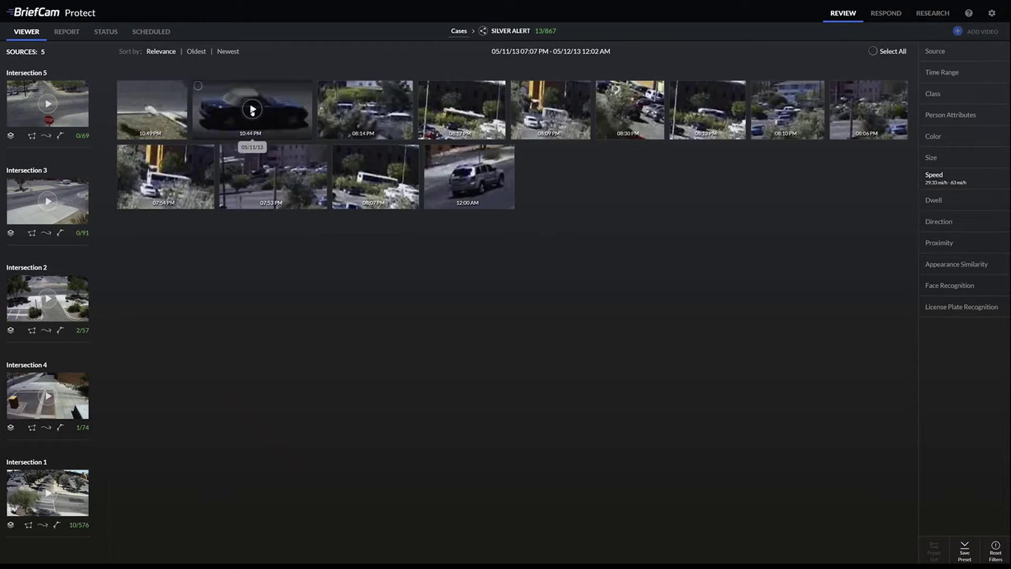
click(252, 109)
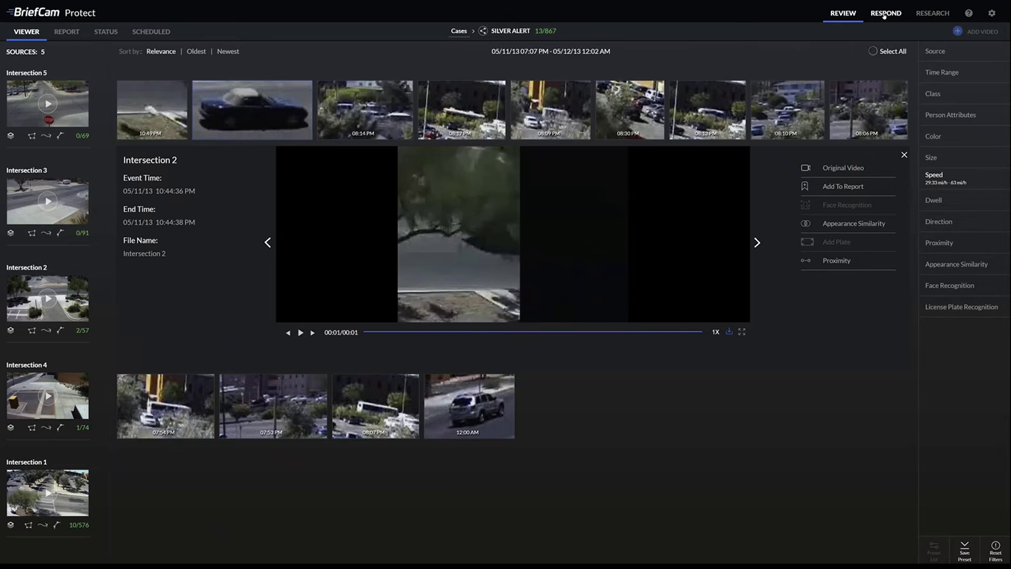
Start a new Smart Alerts rule under RESPOND > RULES titled 'Soeeding'.
click(884, 14)
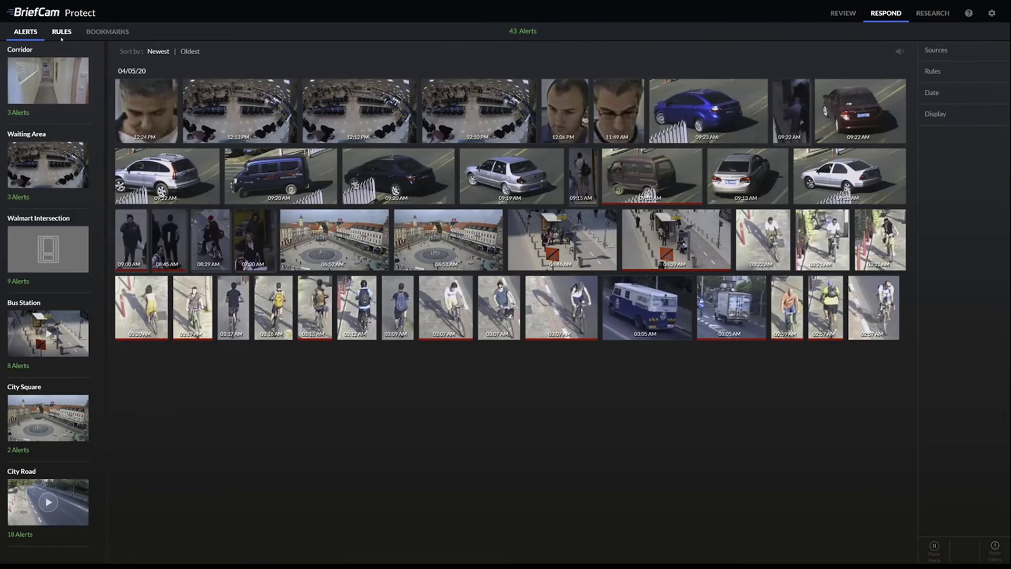
click(59, 35)
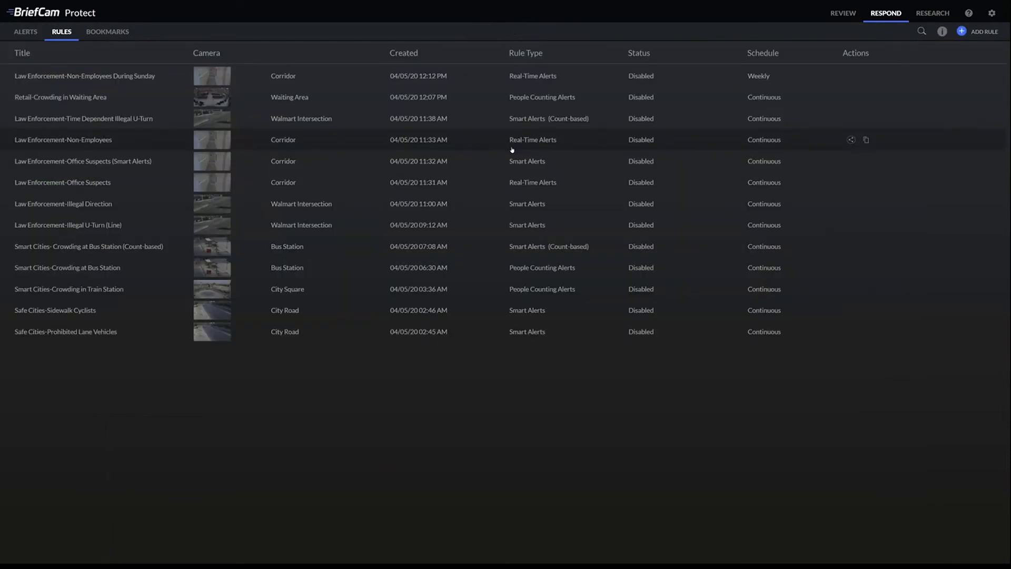
click(984, 32)
click(494, 273)
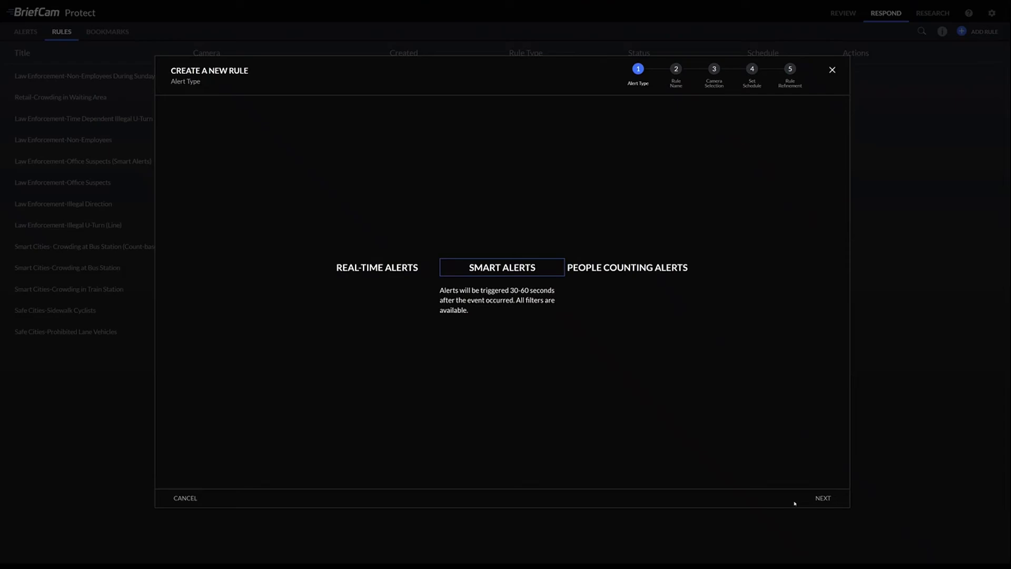
click(821, 498)
click(465, 295)
text(S)
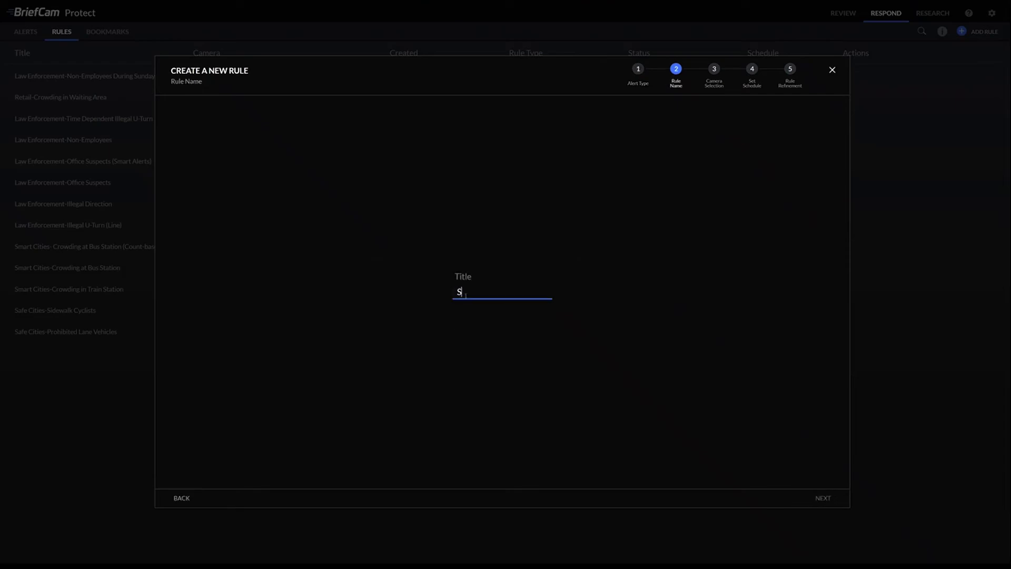
text(oeeding)
Assign the Bus Station camera to the rule and keep the default schedule.
click(823, 499)
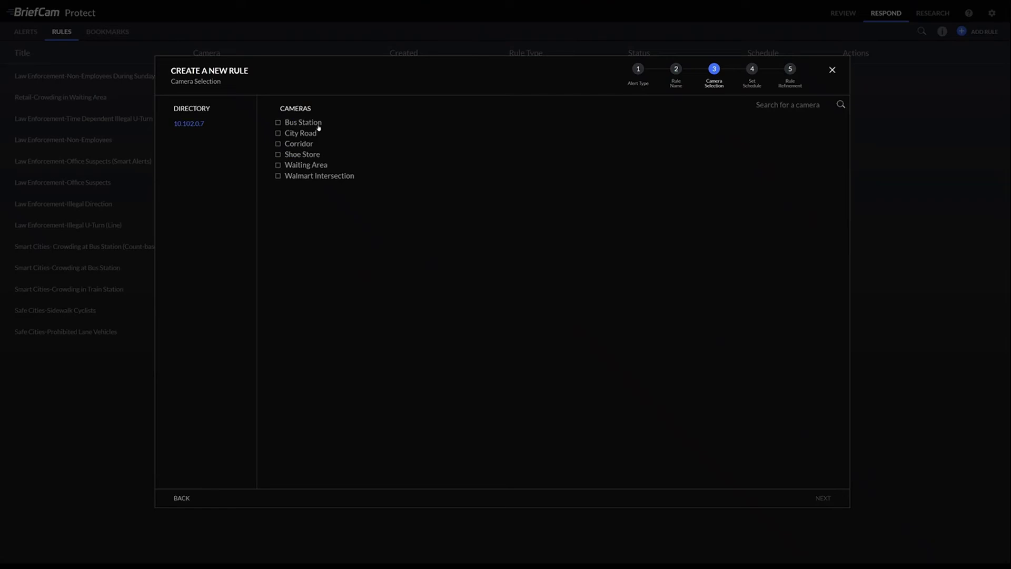
click(302, 124)
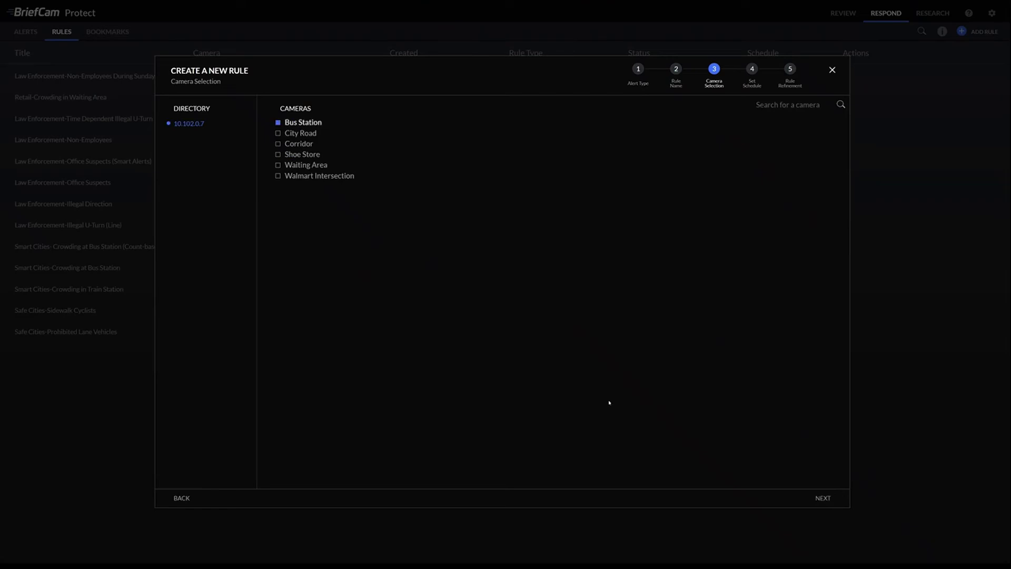
click(821, 499)
click(821, 499)
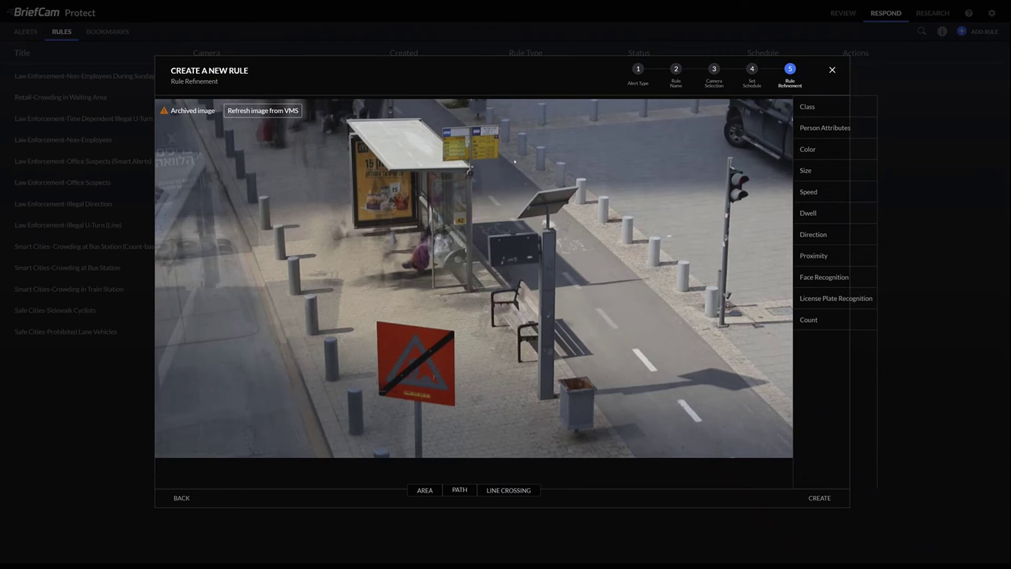
Restrict the rule to the Car, Pickup, Van and Motorcycle classes.
click(810, 107)
click(699, 221)
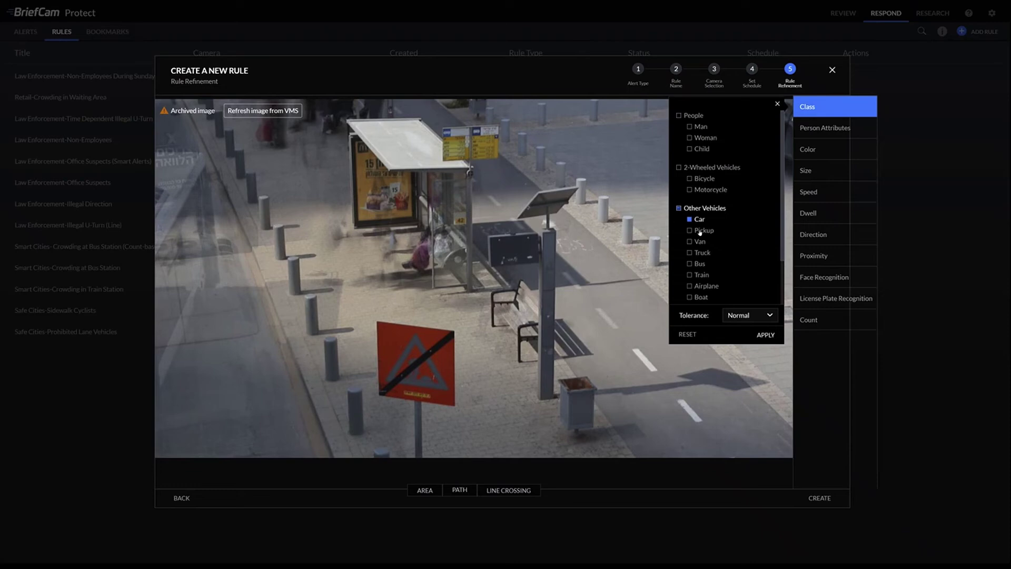
click(700, 233)
click(699, 242)
click(700, 190)
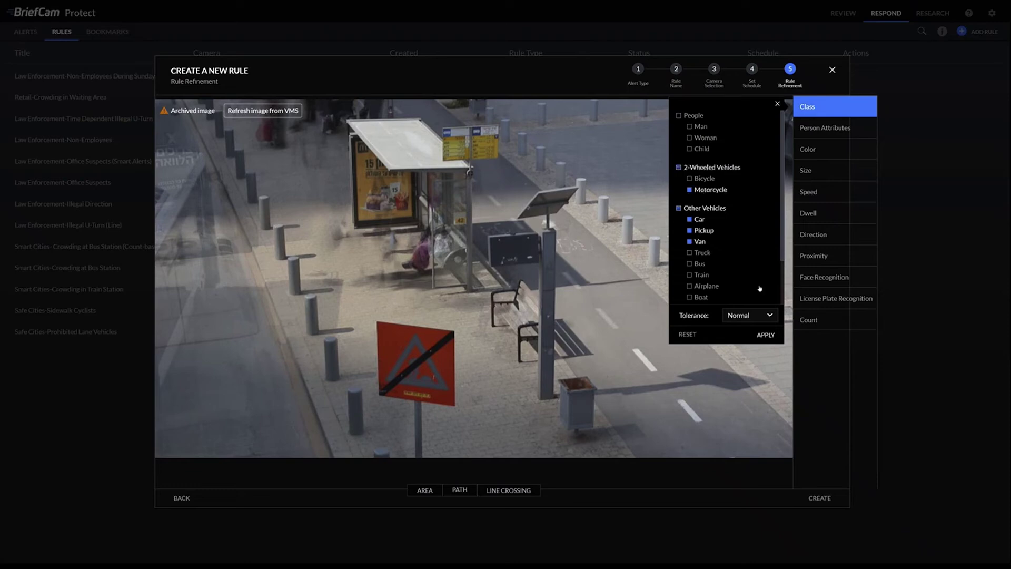
click(765, 335)
Set the rule's speed range to 55–155 mi/h.
click(808, 191)
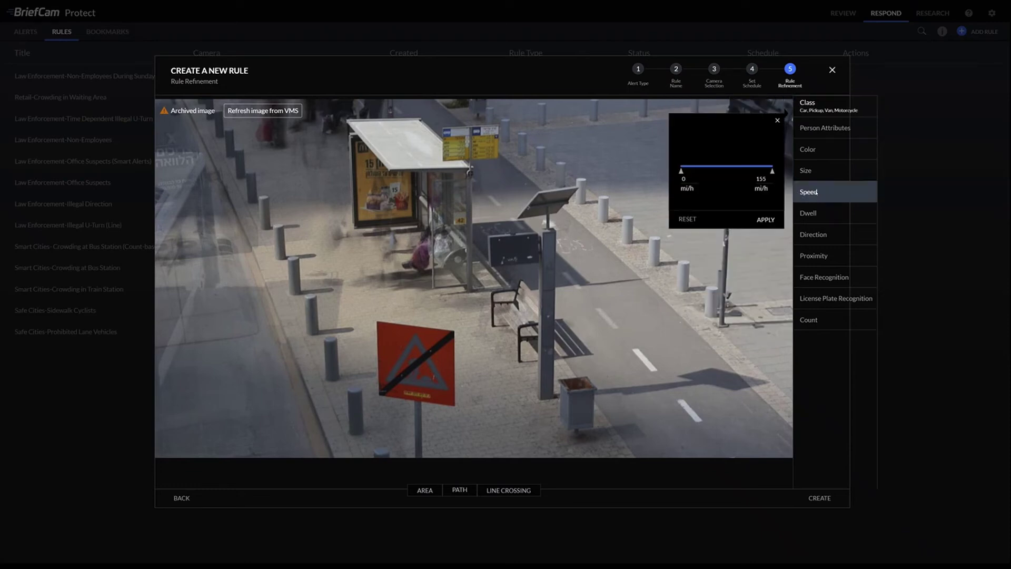
double_click(678, 180)
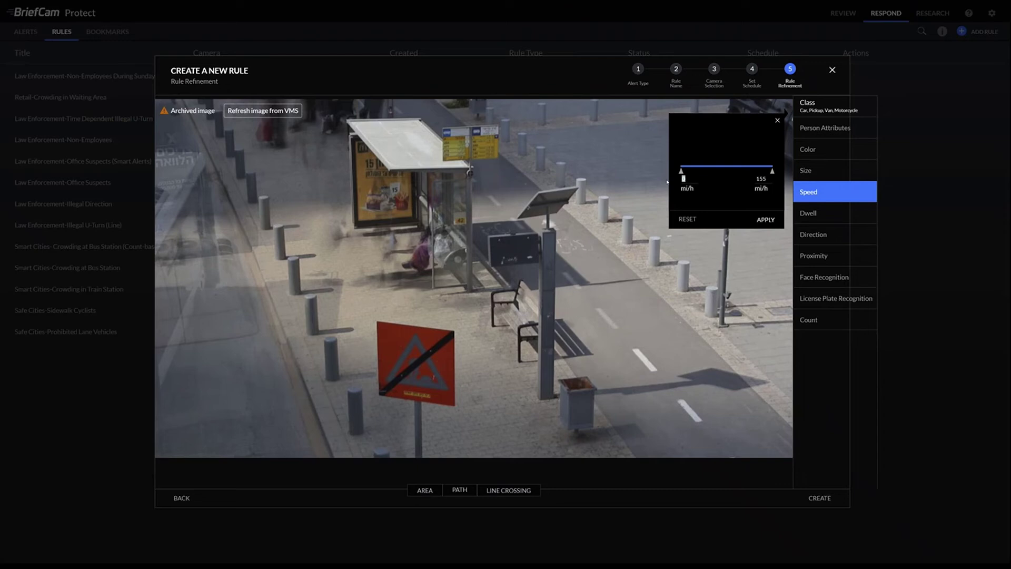
text(55)
click(766, 219)
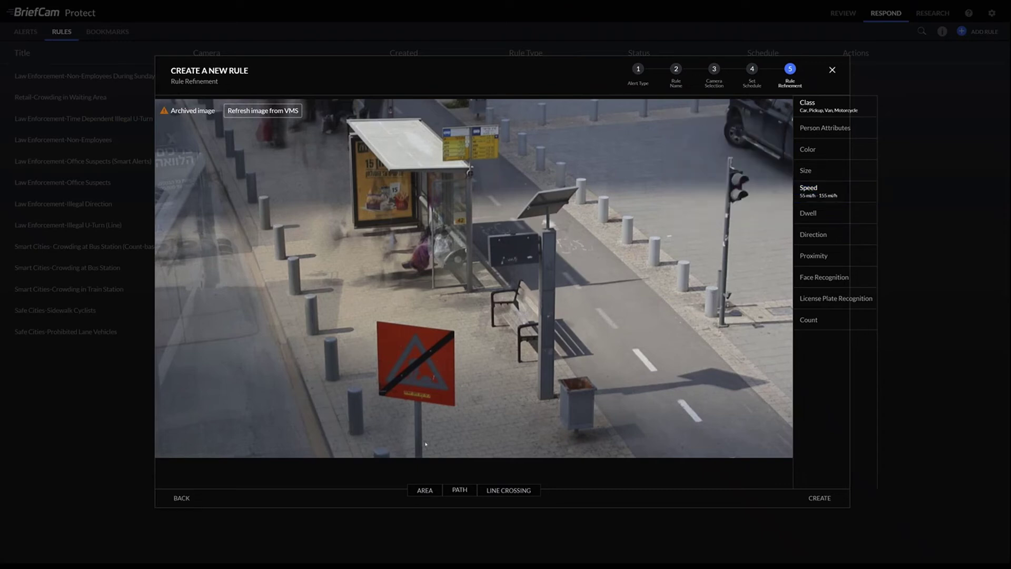
Draw and apply a four-corner area over the image's left strip, then close the wizard.
click(425, 490)
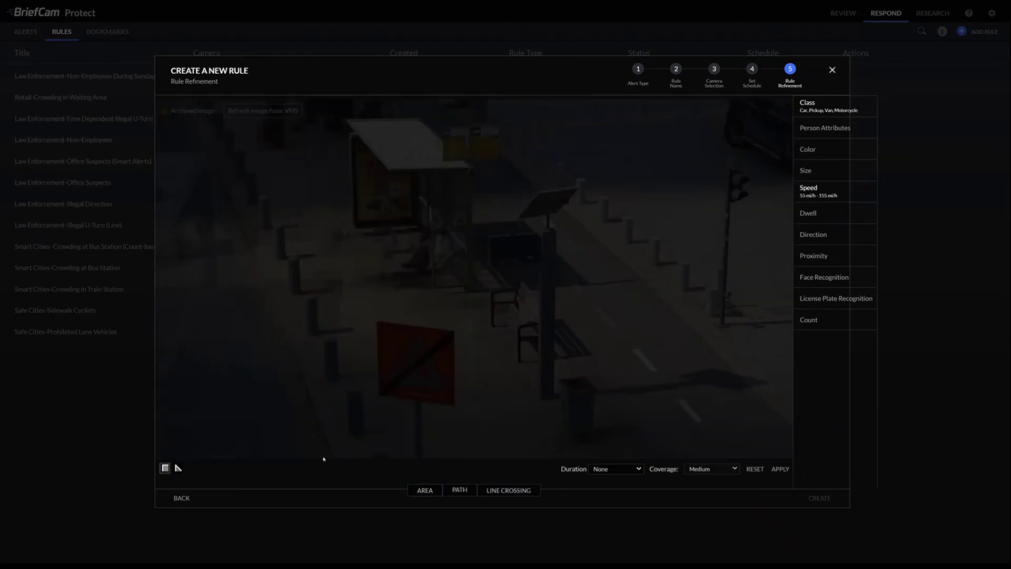
click(329, 454)
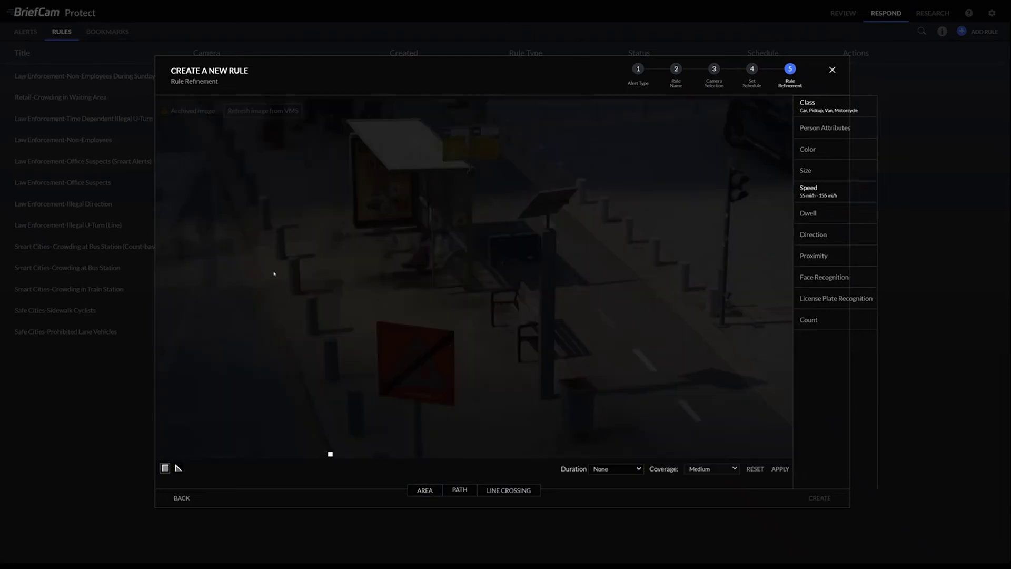
click(188, 120)
click(158, 133)
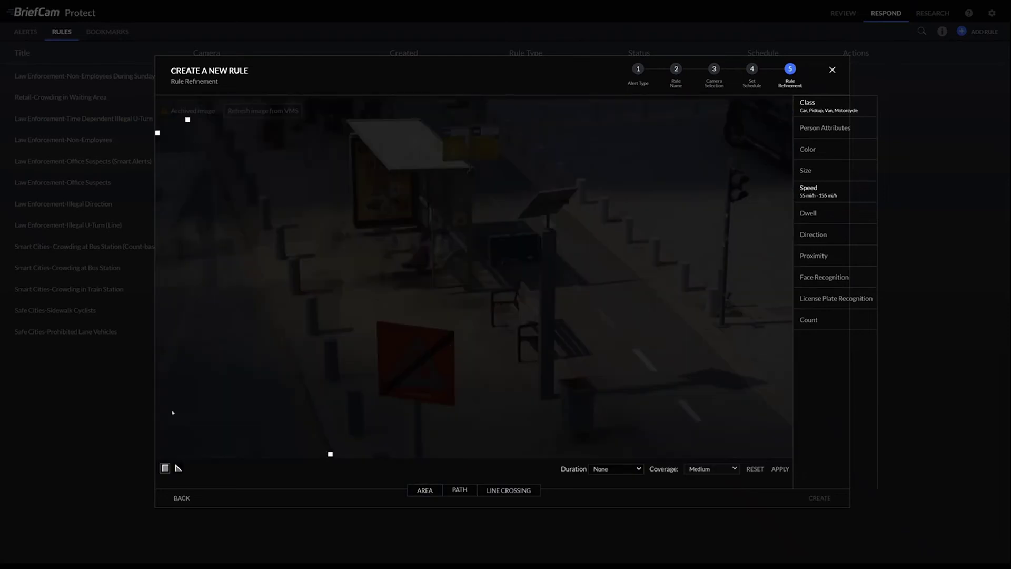
click(158, 456)
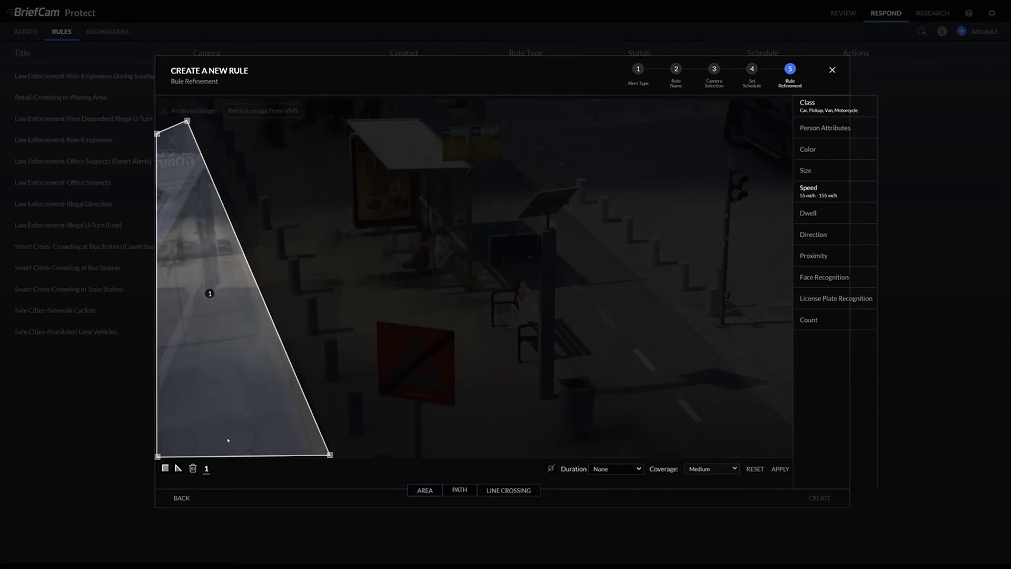
click(780, 469)
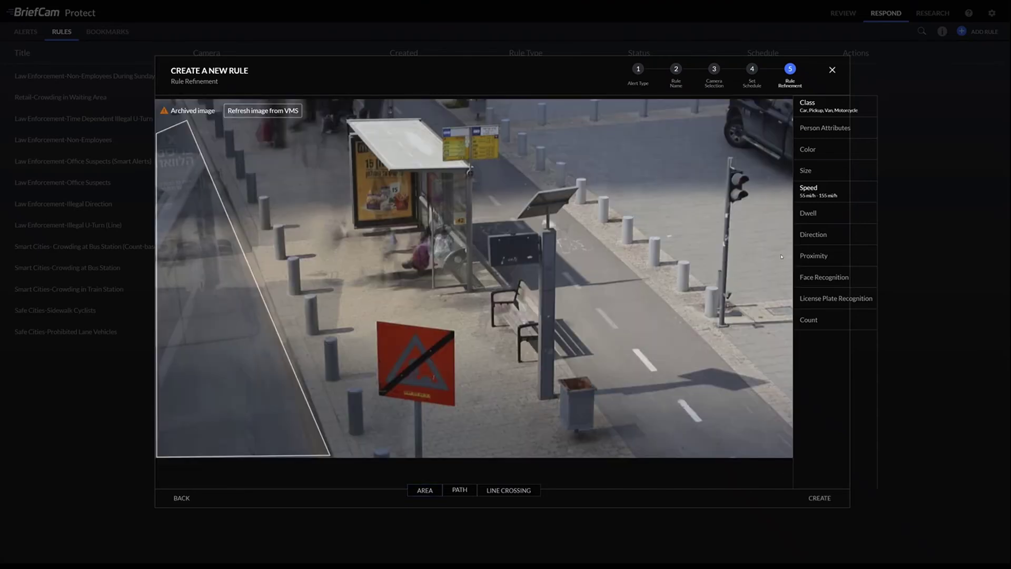
click(831, 71)
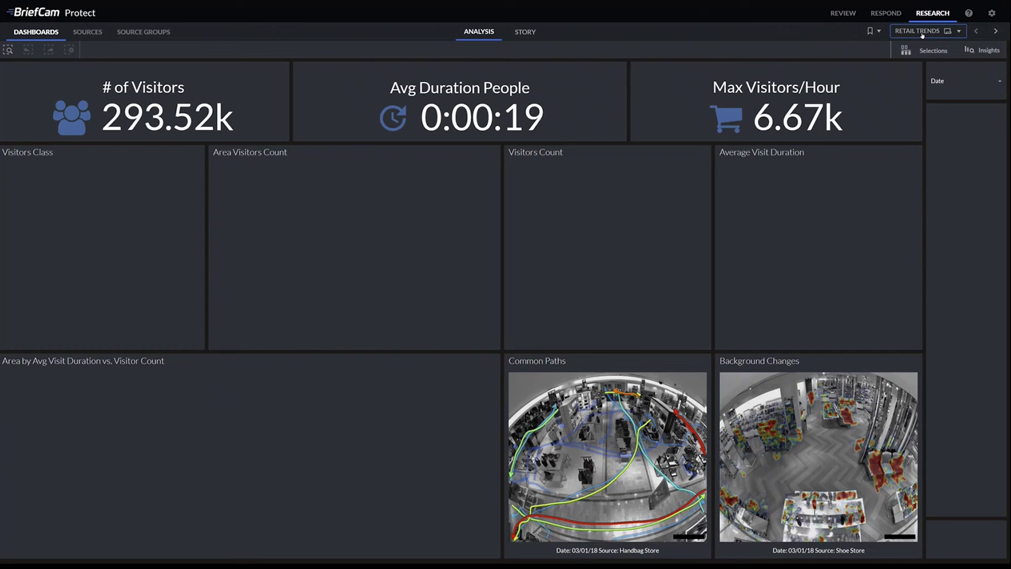
Load the TRAFFIC VIOLATIONS research sheet showing 959 violations.
click(922, 33)
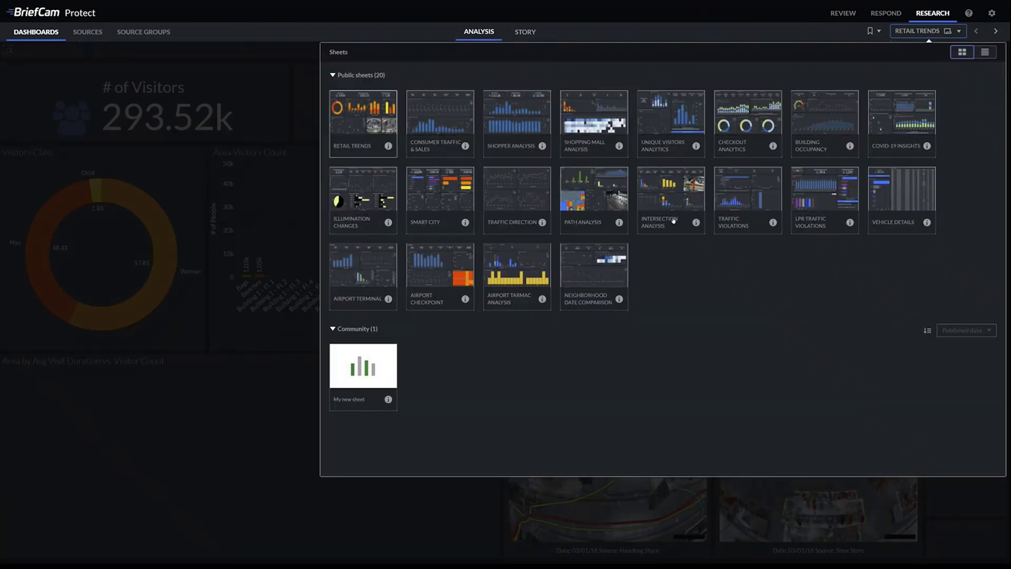
click(820, 211)
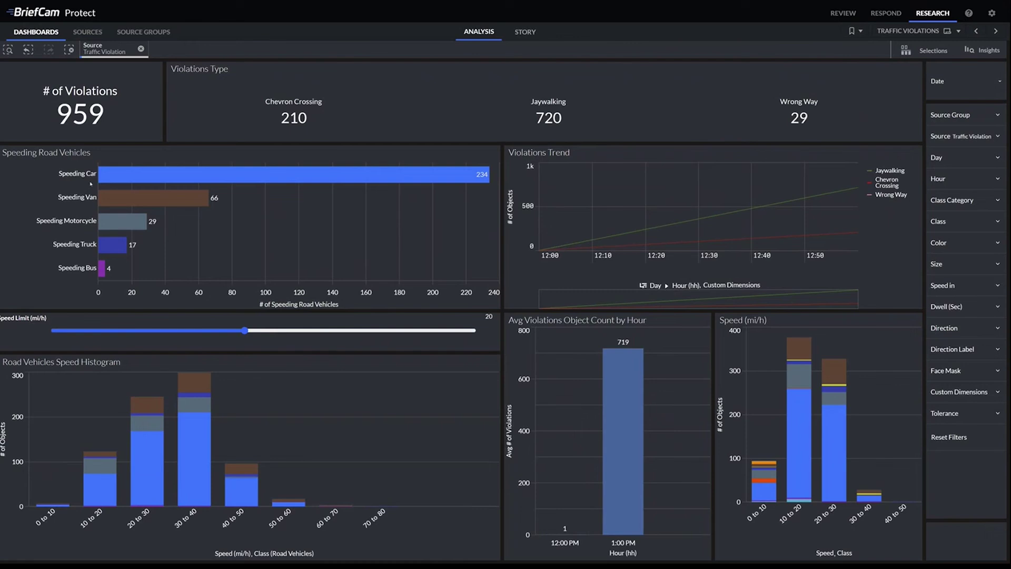
mouse_move(79, 173)
Switch to the LPR TRAFFIC VIOLATIONS sheet with average speed by hour and vehicle type.
click(916, 31)
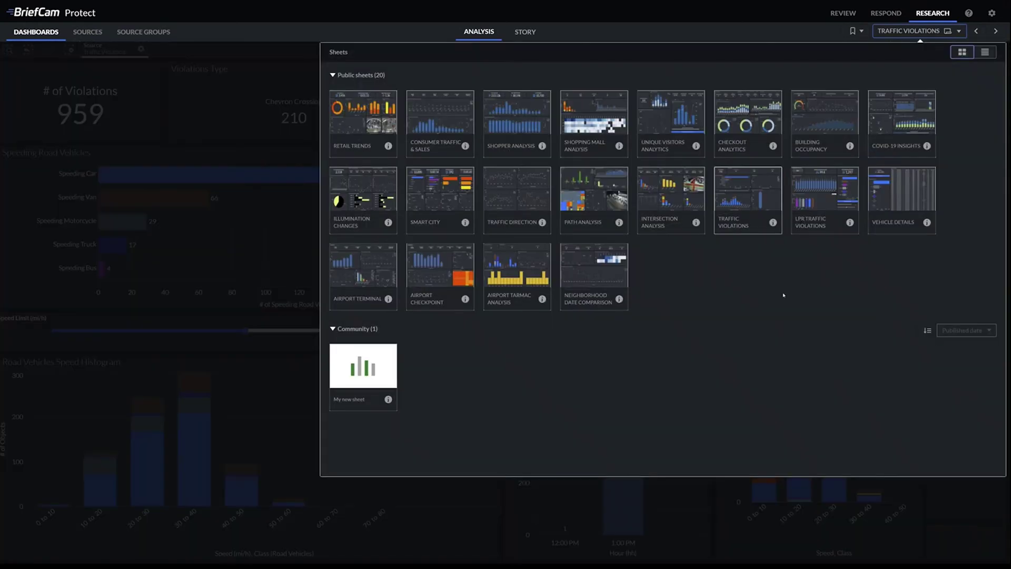
click(817, 200)
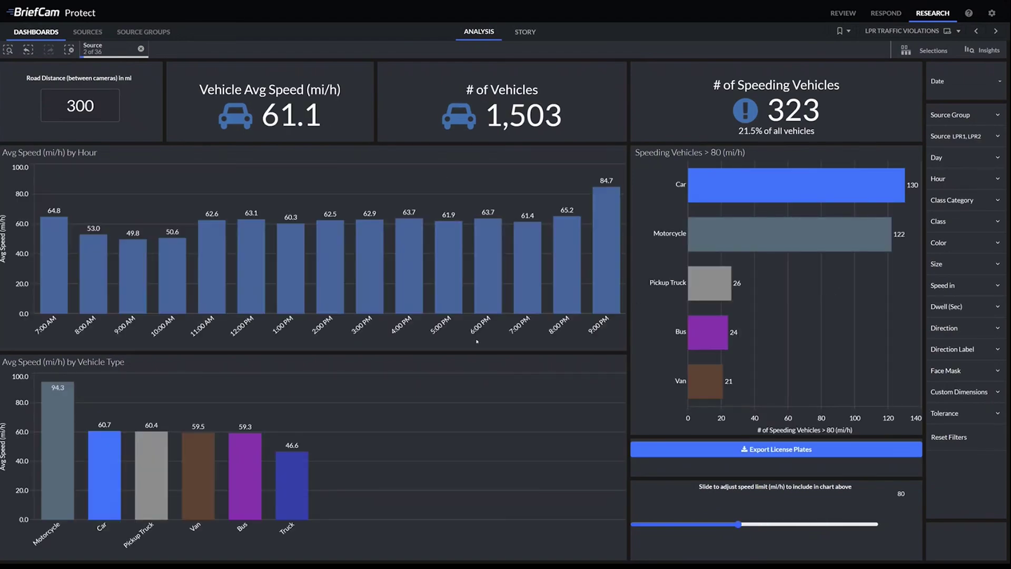
mouse_move(60, 476)
Filter all charts to motorcycles using the Motorcycle bar in Avg Speed by Vehicle Type.
click(51, 424)
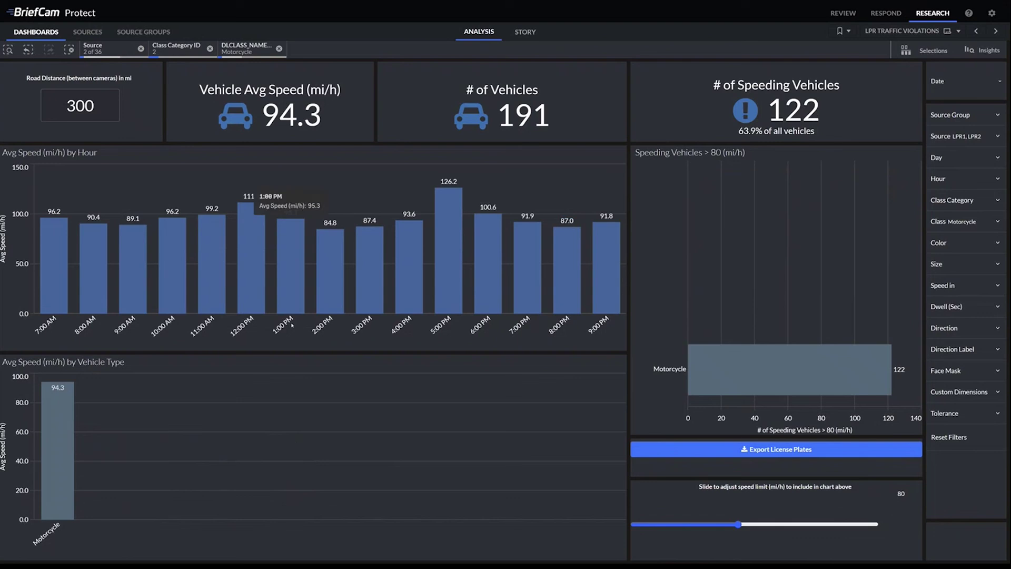
mouse_move(456, 286)
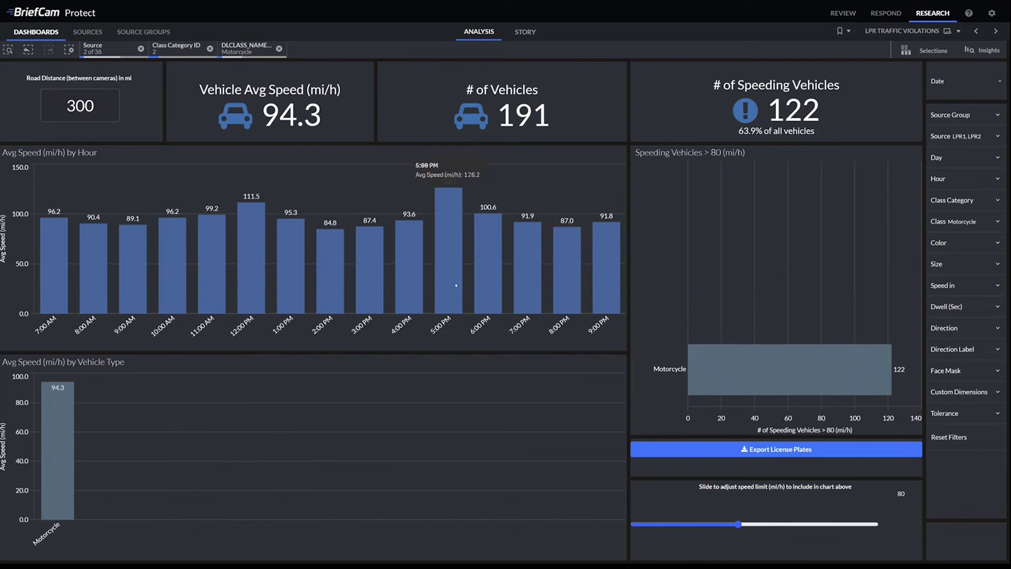